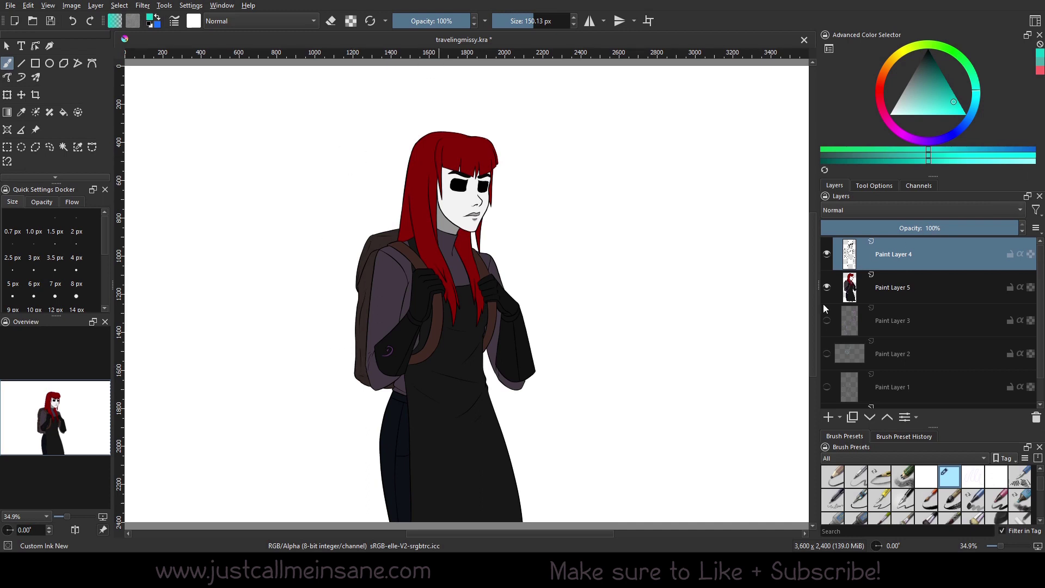
# Hide the coloured Paint Layer 5 and add a Colorize Mask to the Paint Layer 4 line art
pyautogui.click(827, 287)
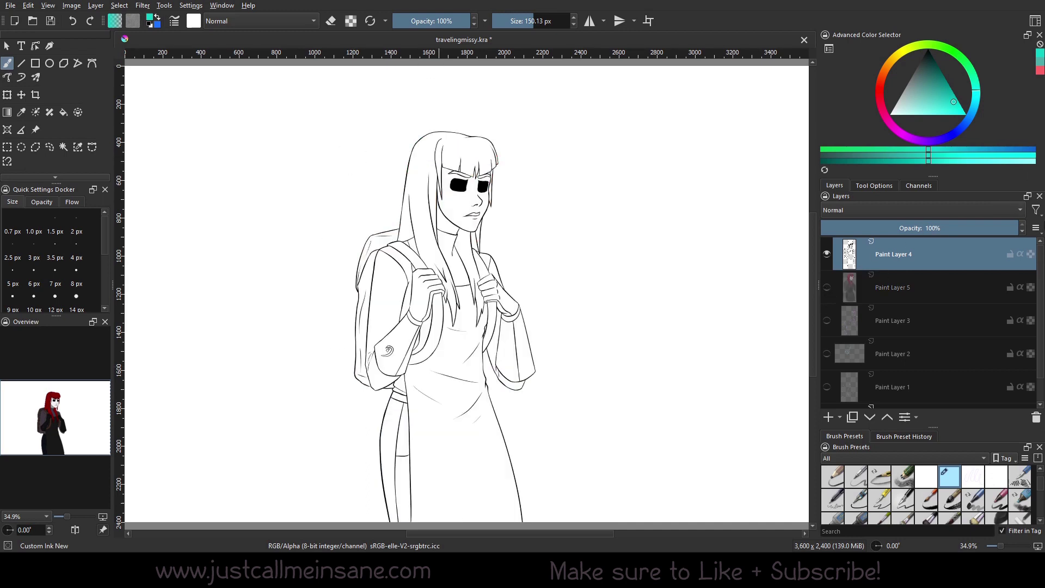
pyautogui.rightClick(903, 254)
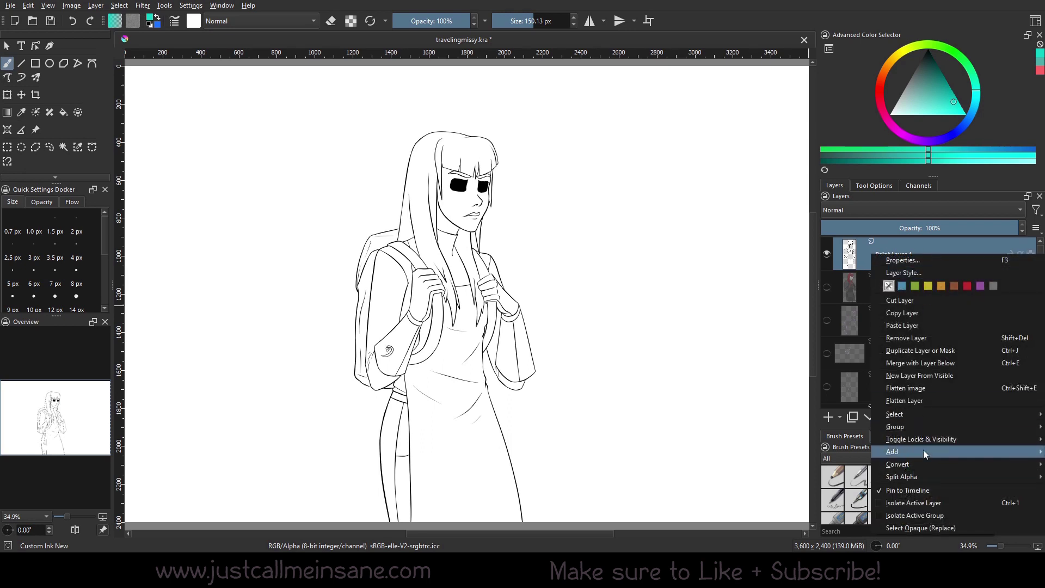
pyautogui.moveTo(896, 451)
pyautogui.click(806, 477)
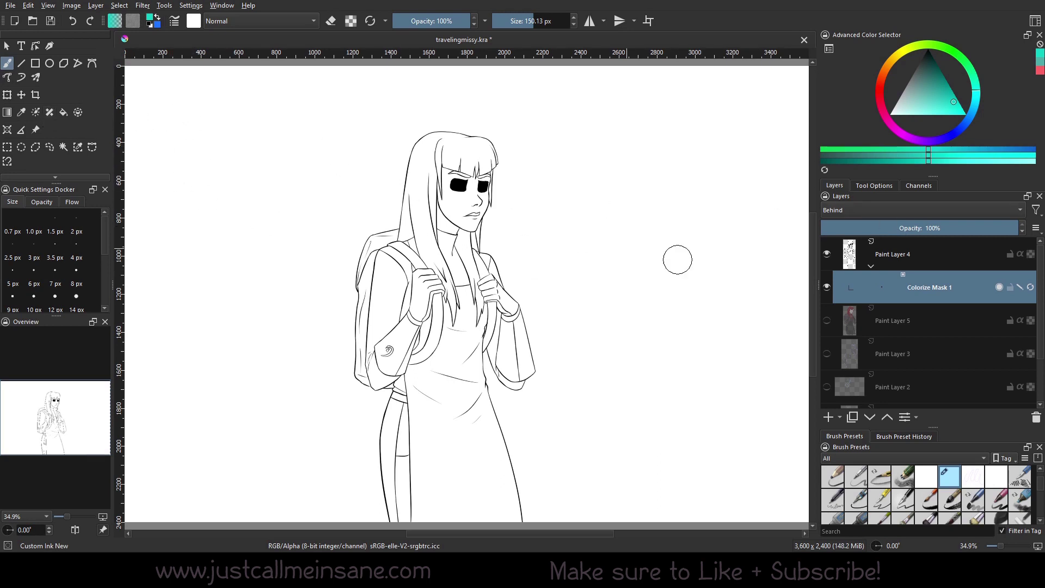
# Scribble teal on the shoulder strap and bangs, and magenta on the apron
pyautogui.moveTo(449, 231); pyautogui.dragTo(422, 324)
pyautogui.moveTo(472, 159); pyautogui.dragTo(498, 146)
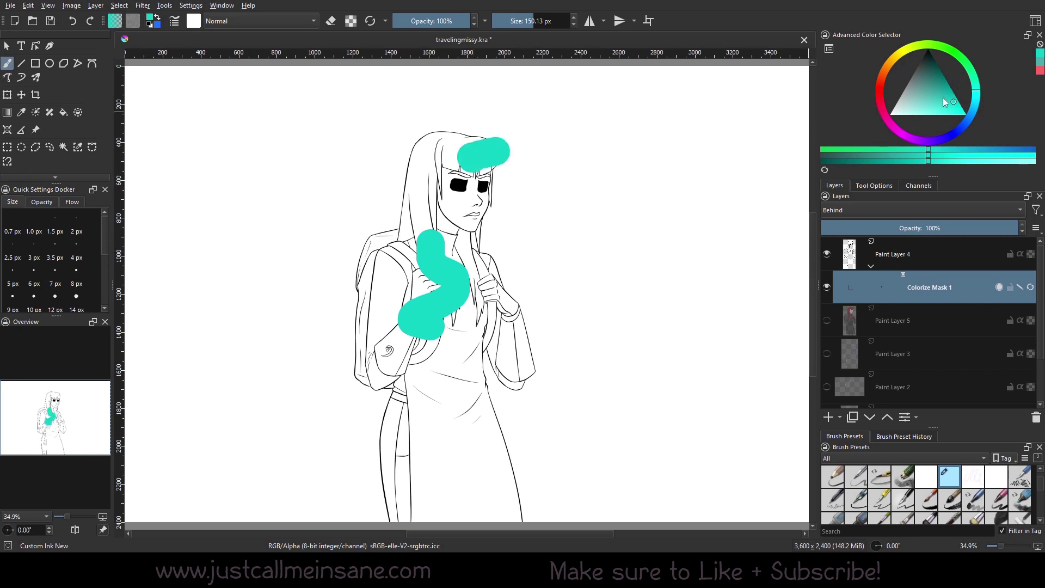
pyautogui.click(914, 143)
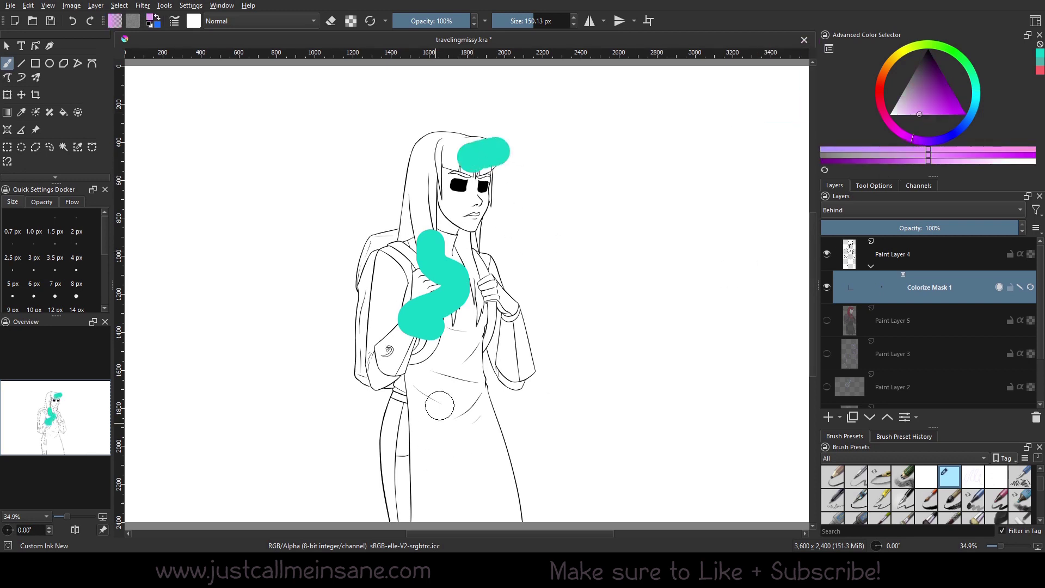
pyautogui.moveTo(442, 395)
pyautogui.mouseDown()
pyautogui.moveTo(448, 444)
pyautogui.moveTo(426, 406)
pyautogui.moveTo(405, 427)
pyautogui.mouseUp()
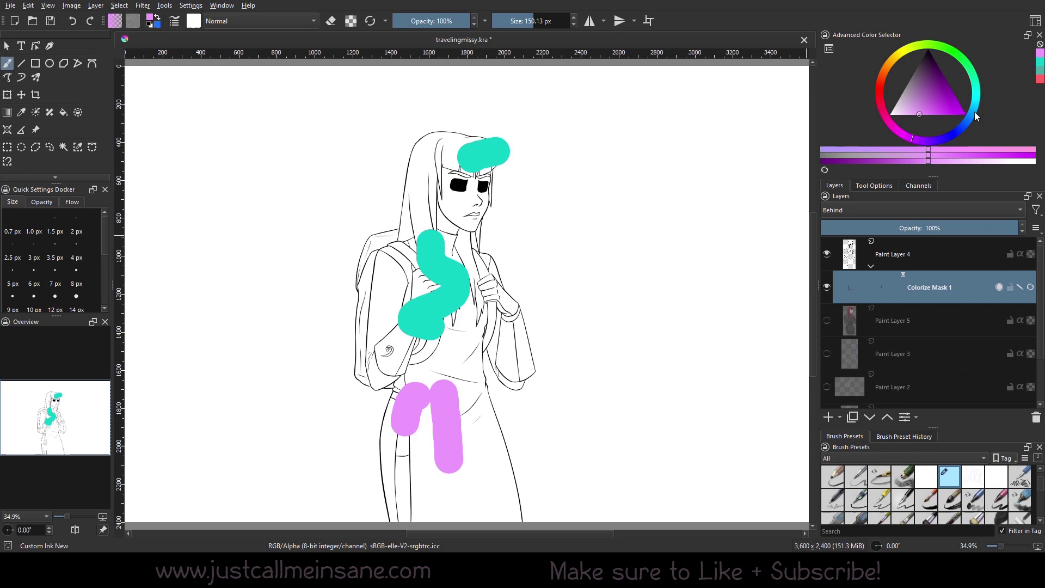
# Mark the left sleeve and hair in blue-violet, and the right hand and sleeve in peach
pyautogui.click(948, 136)
pyautogui.moveTo(397, 293); pyautogui.dragTo(371, 310)
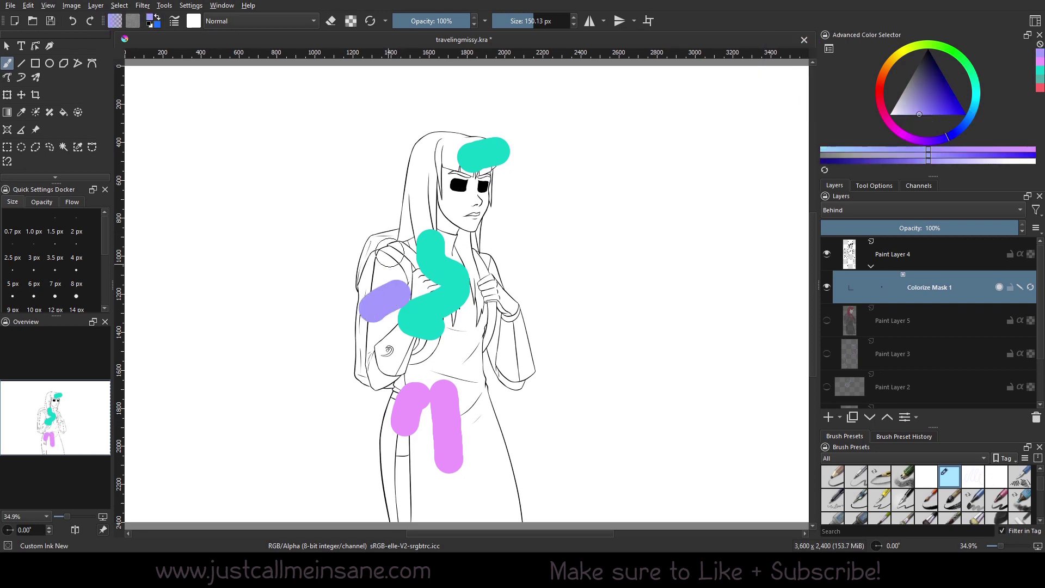
pyautogui.click(431, 194)
pyautogui.click(878, 80)
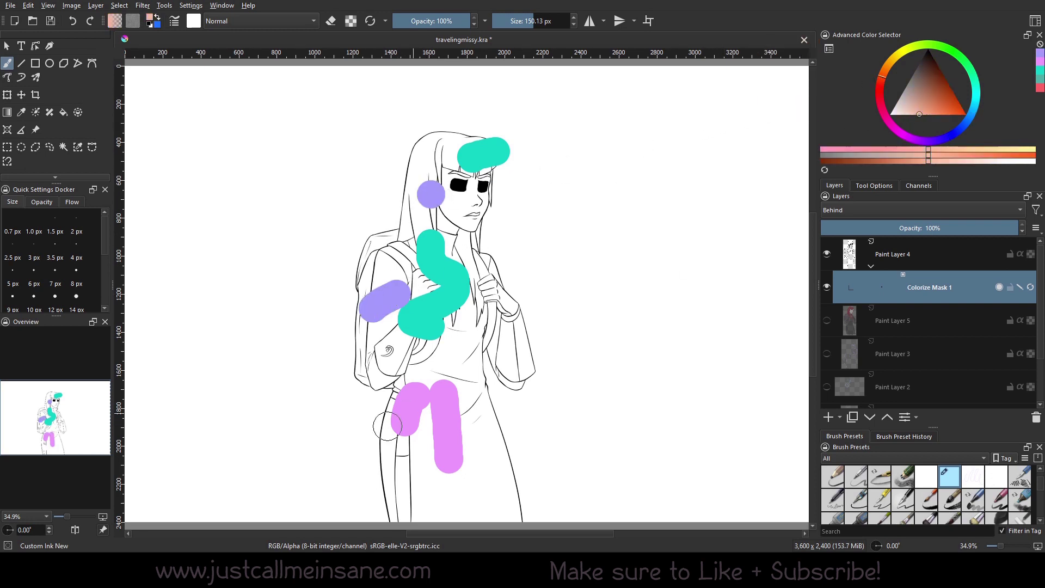
pyautogui.click(488, 295)
pyautogui.click(504, 324)
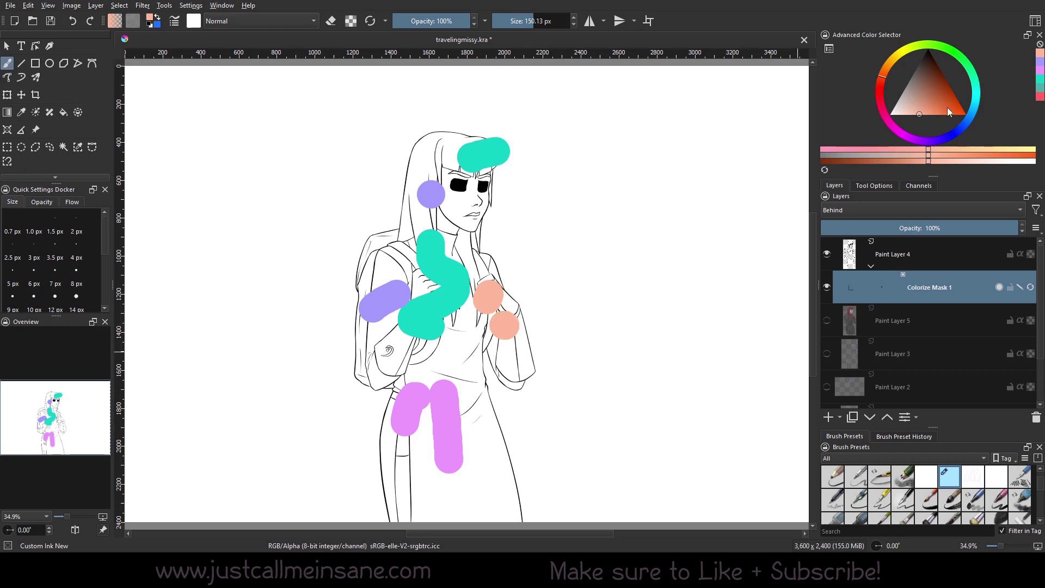
# Check the tool settings and Colorize Mask 1's layer options, leaving them unchanged
pyautogui.click(887, 186)
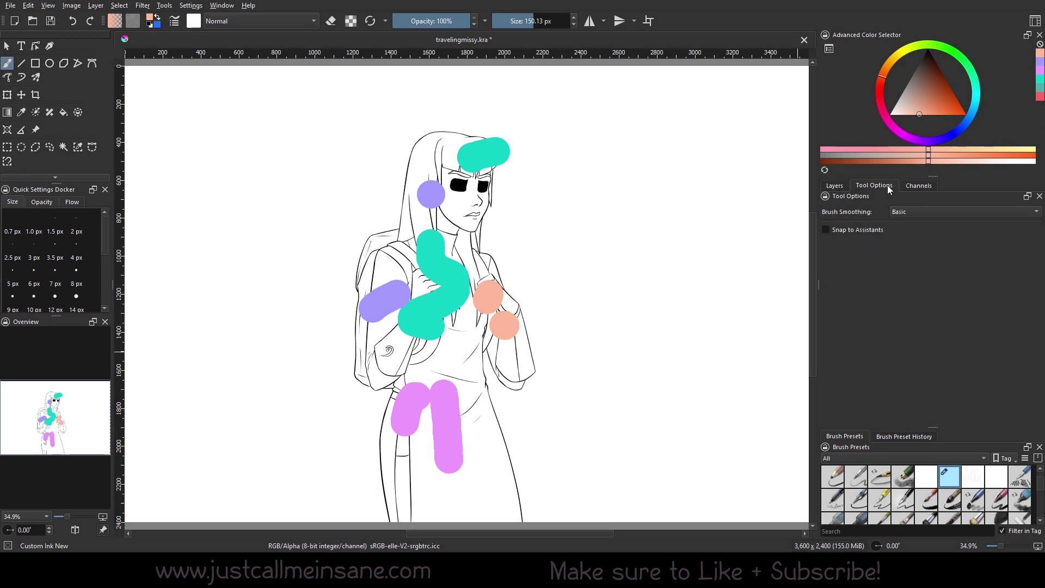
pyautogui.click(834, 186)
pyautogui.rightClick(935, 296)
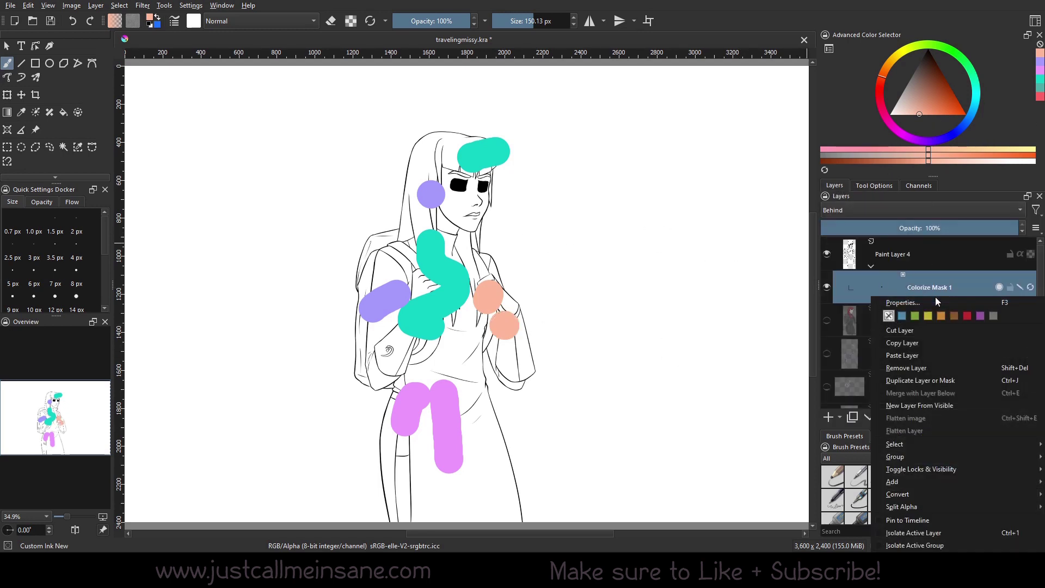
pyautogui.click(935, 277)
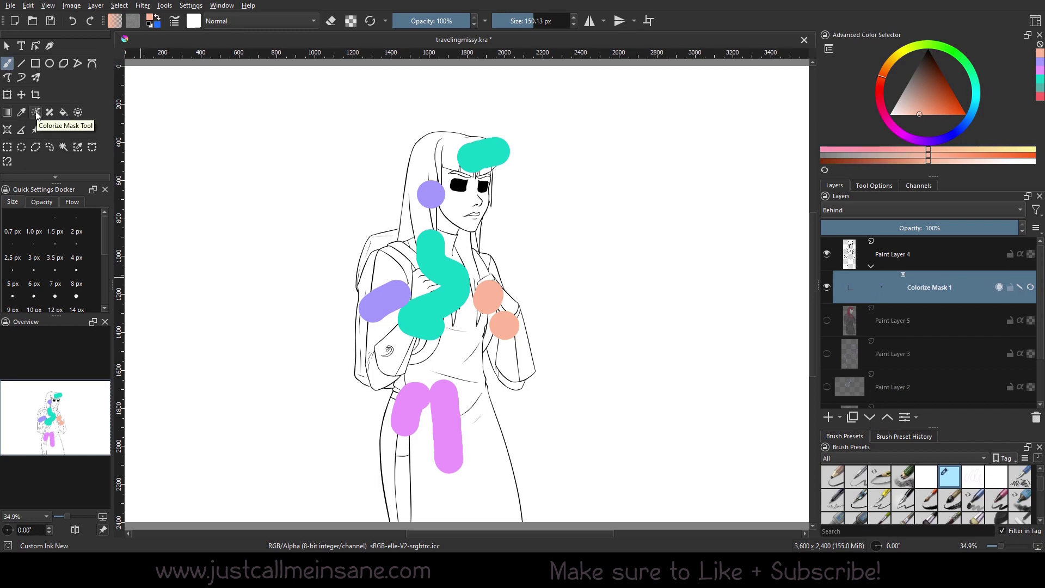
# Paint mint-green background strokes on both sides, mark them Transparent, and update the colorize fill
pyautogui.click(35, 113)
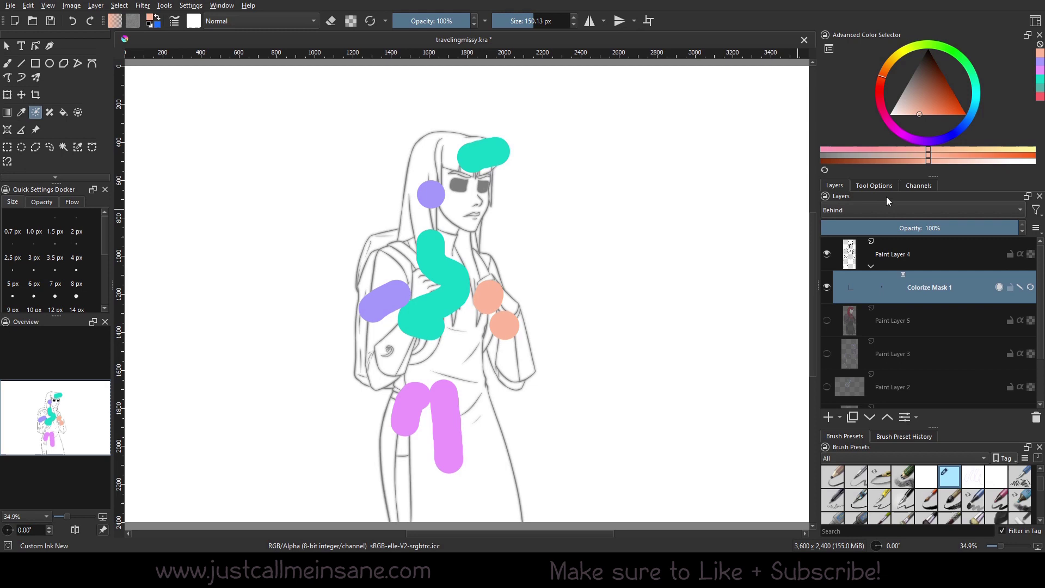
pyautogui.click(875, 186)
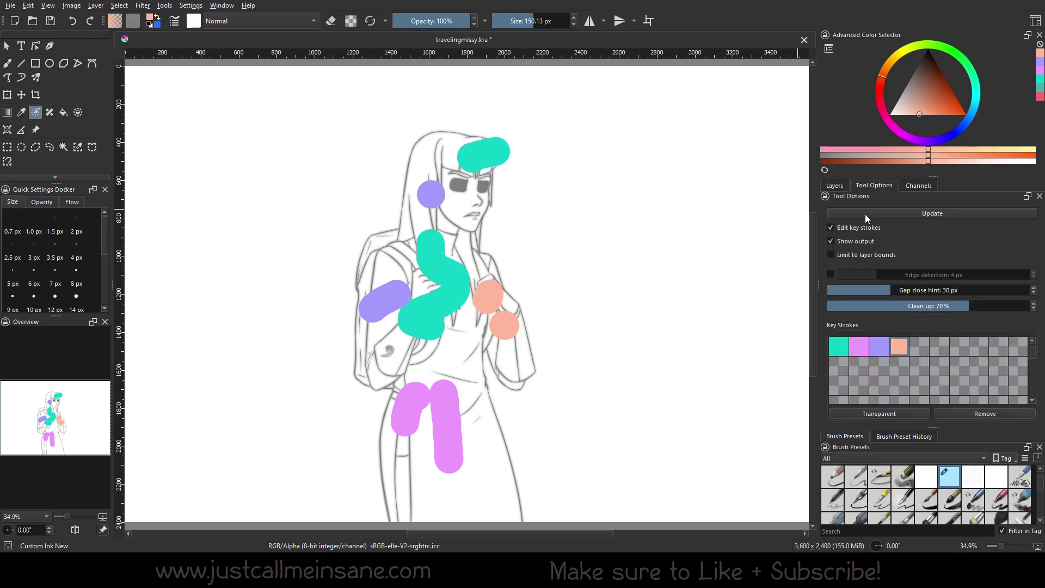
pyautogui.moveTo(971, 113); pyautogui.dragTo(964, 75)
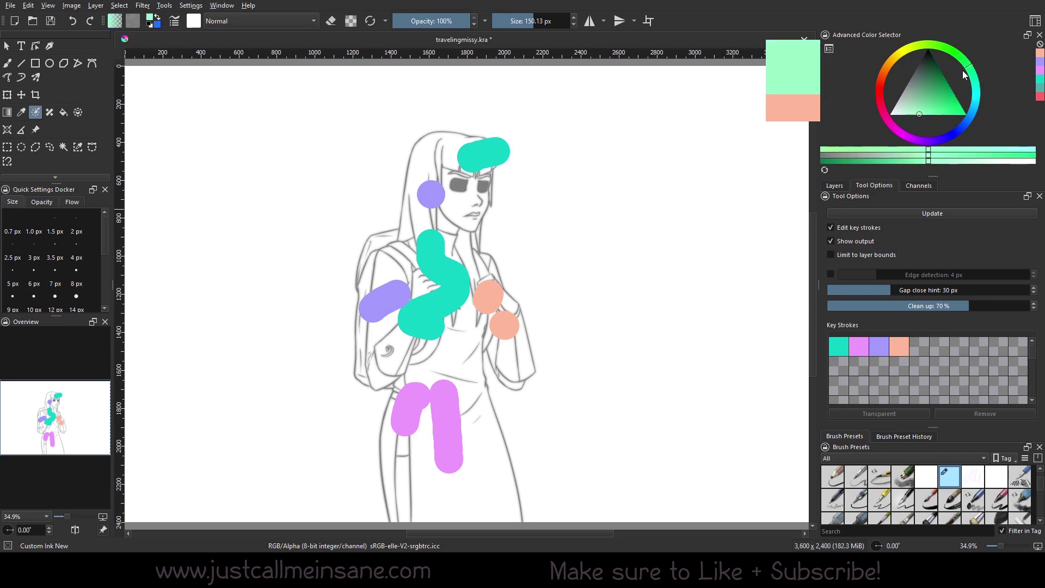
pyautogui.moveTo(591, 206); pyautogui.dragTo(622, 291)
pyautogui.moveTo(278, 206); pyautogui.dragTo(232, 318)
pyautogui.click(897, 413)
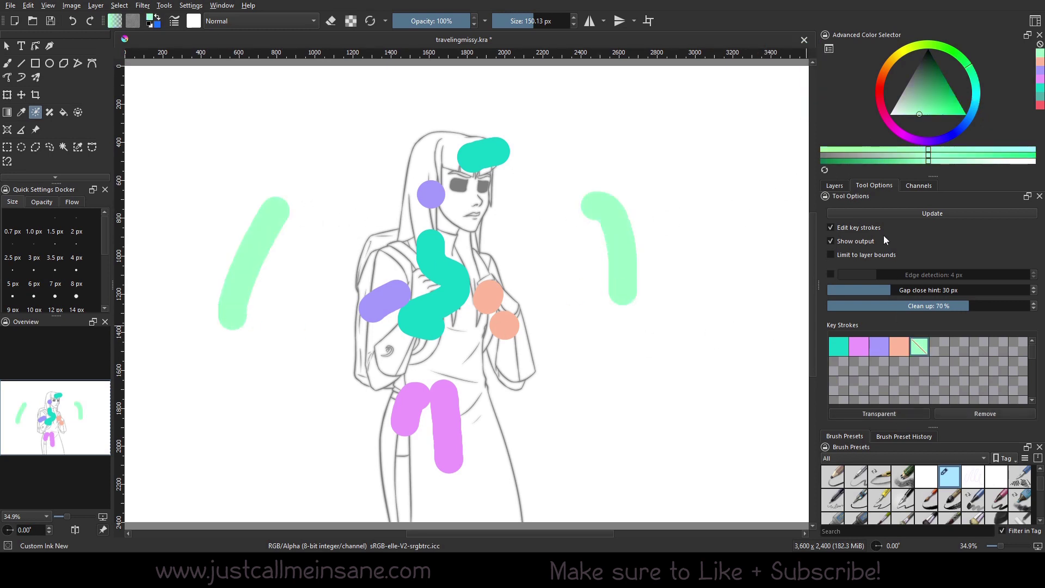
pyautogui.click(880, 212)
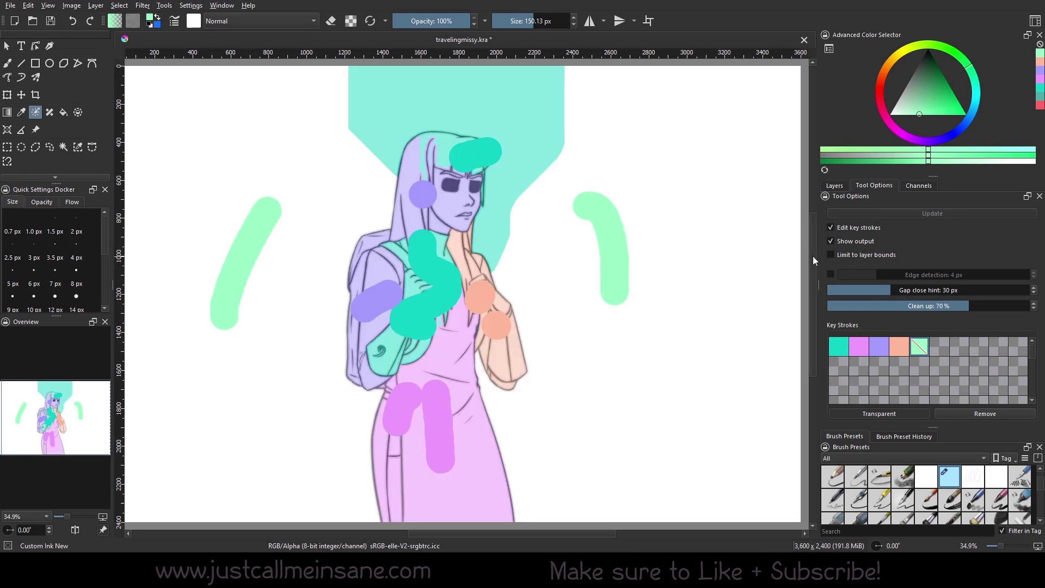
pyautogui.click(838, 227)
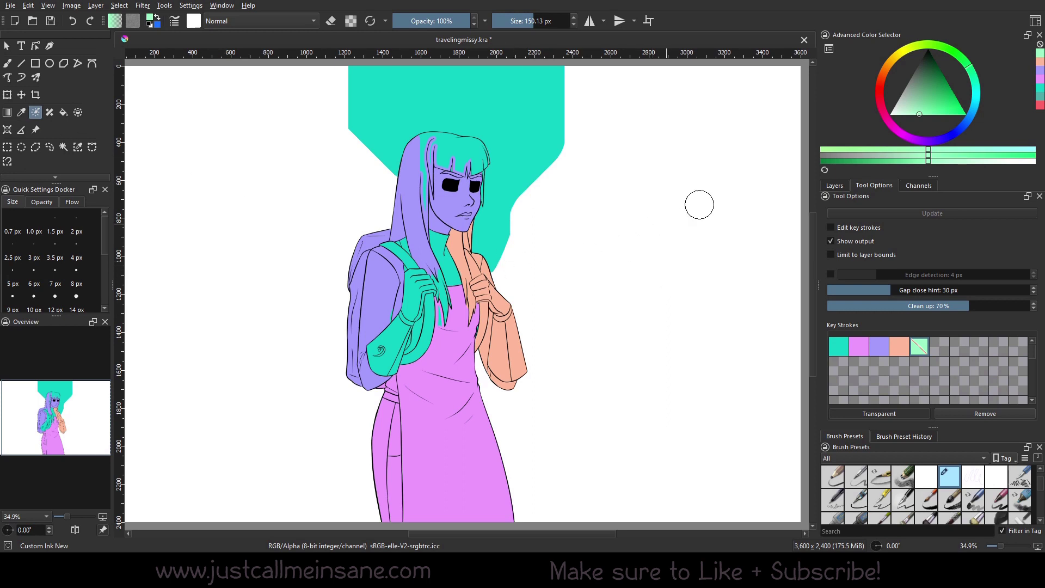
pyautogui.click(834, 186)
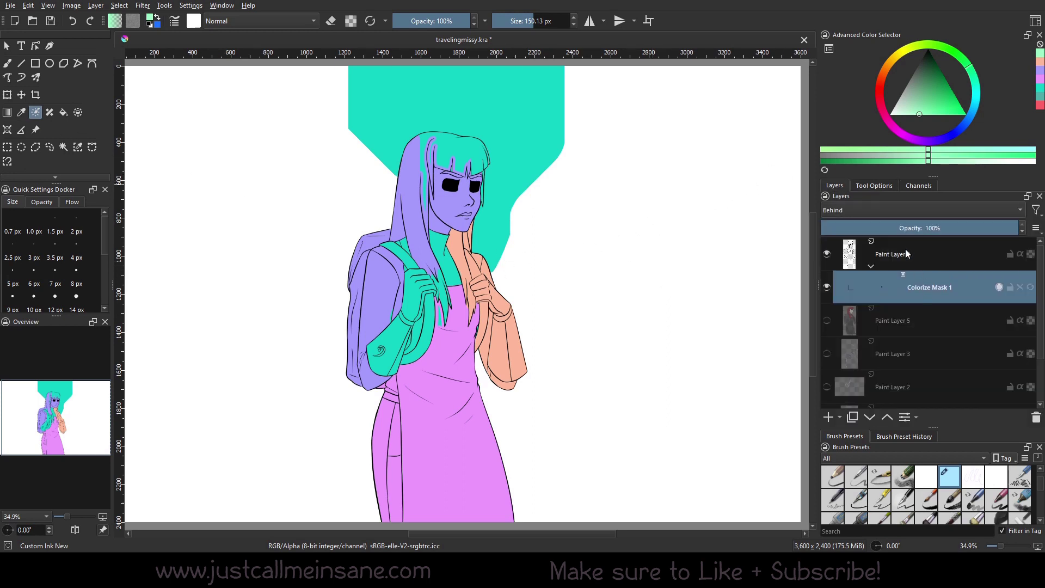
pyautogui.click(907, 252)
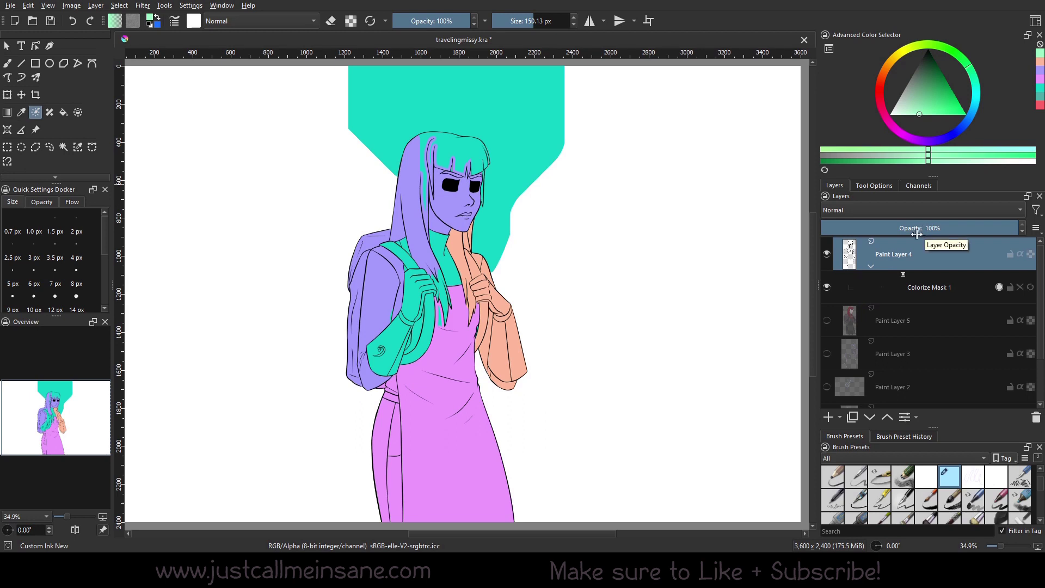
pyautogui.click(968, 286)
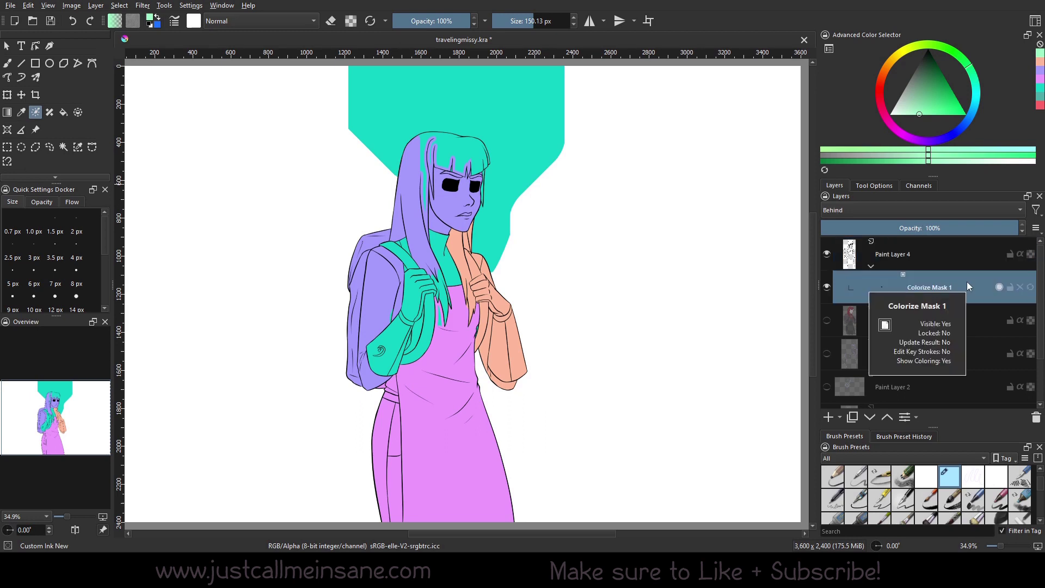
pyautogui.click(875, 186)
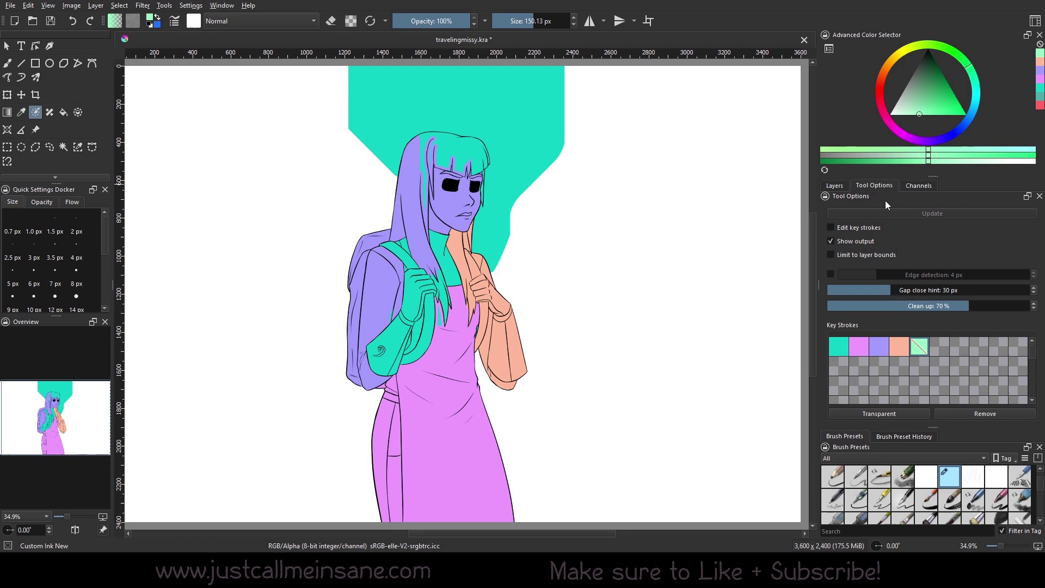
pyautogui.click(834, 186)
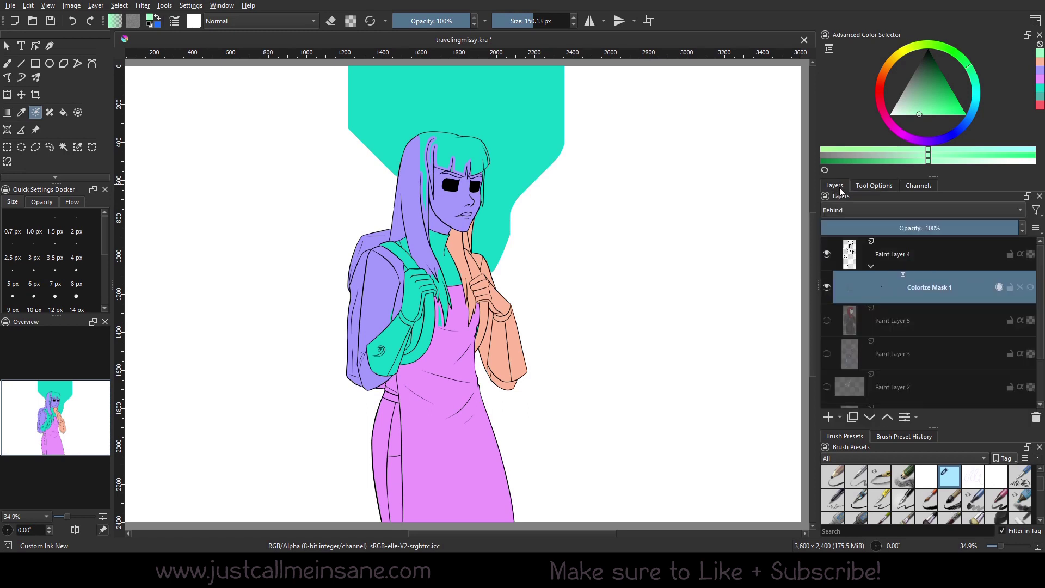
pyautogui.moveTo(894, 262)
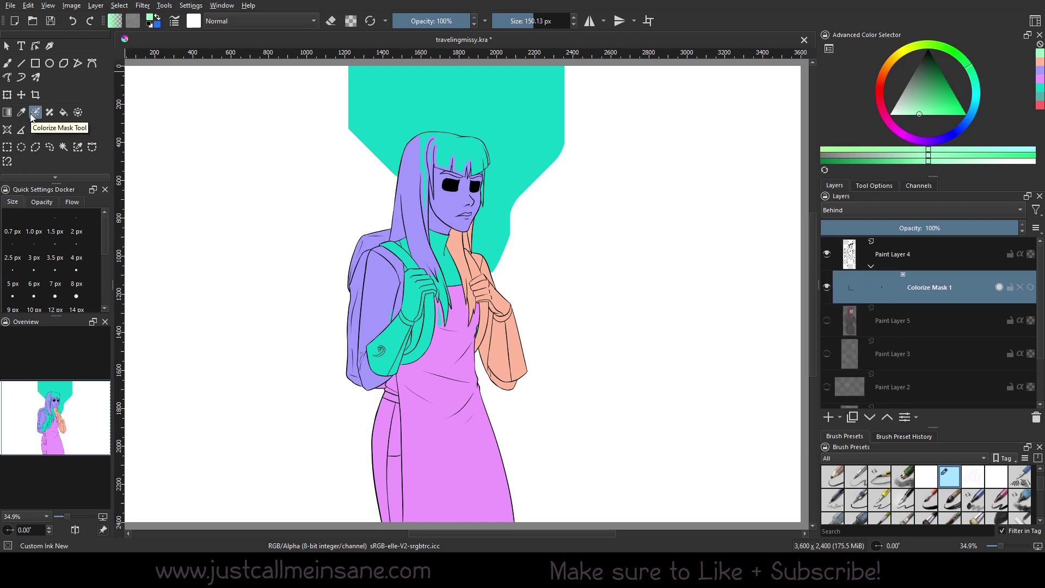
# Select Paint Layer 4, then reselect Colorize Mask 1 in the Layers docker
pyautogui.click(872, 263)
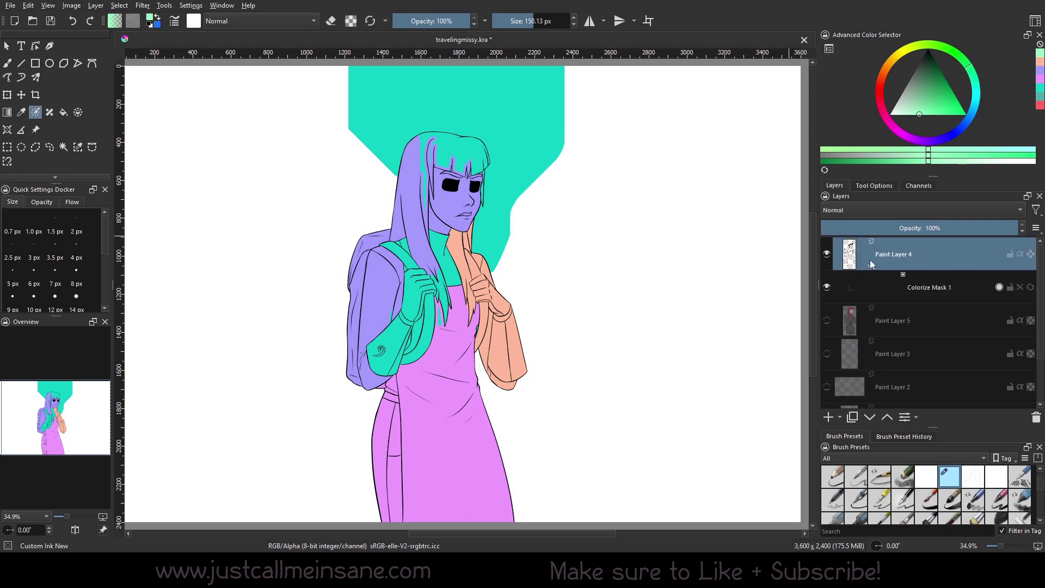
pyautogui.moveTo(871, 267)
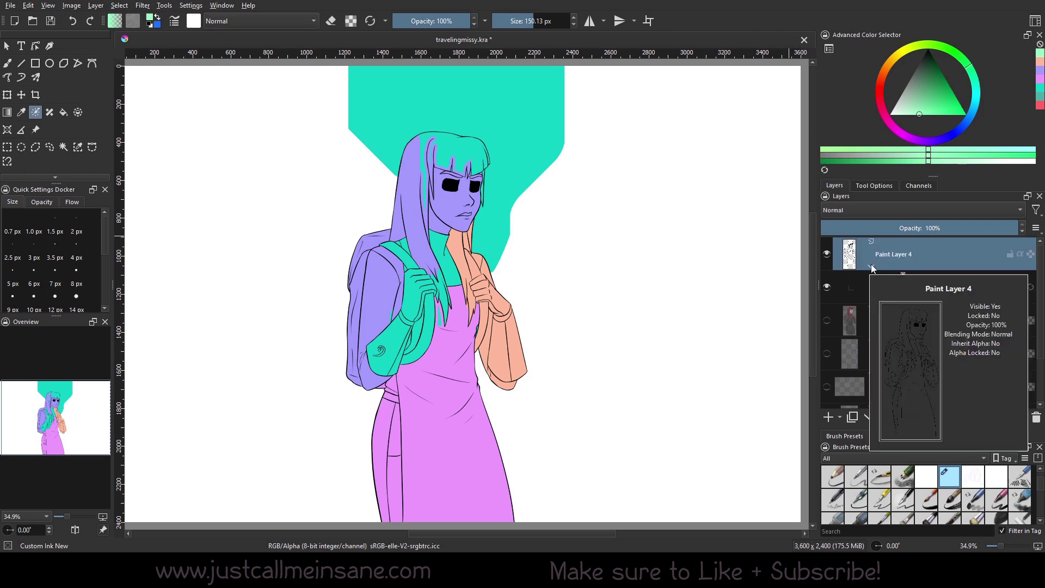
pyautogui.click(949, 293)
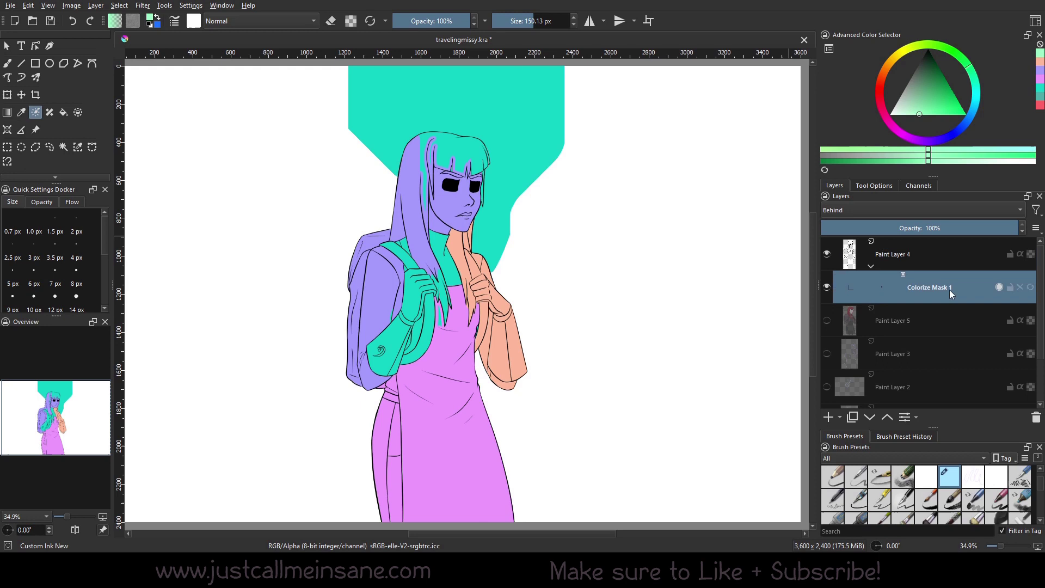
pyautogui.moveTo(950, 294)
# Review Colorize Mask 1's layer options and Tool Options settings without changing anything
pyautogui.rightClick(925, 290)
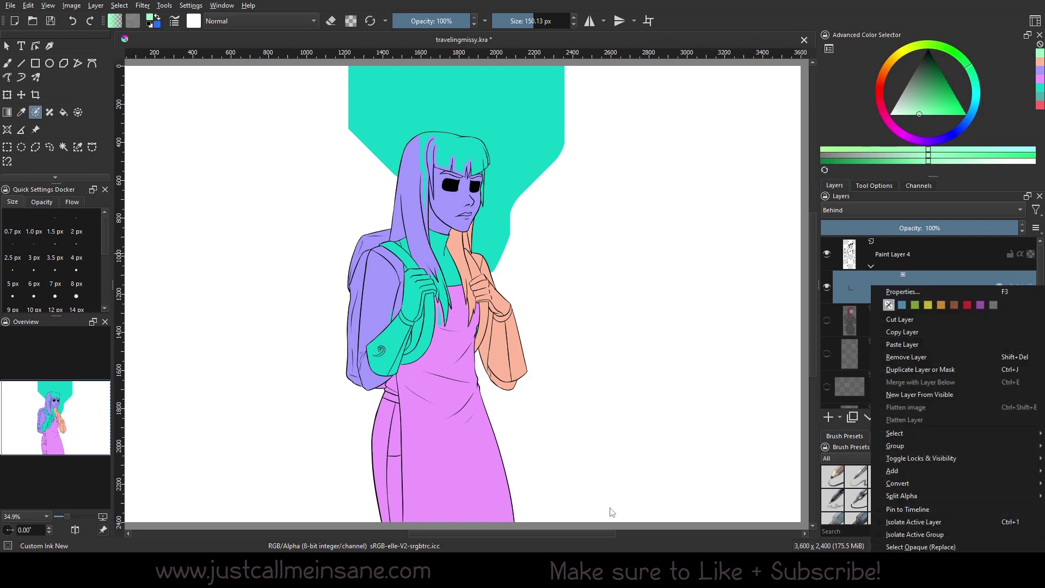
pyautogui.click(929, 279)
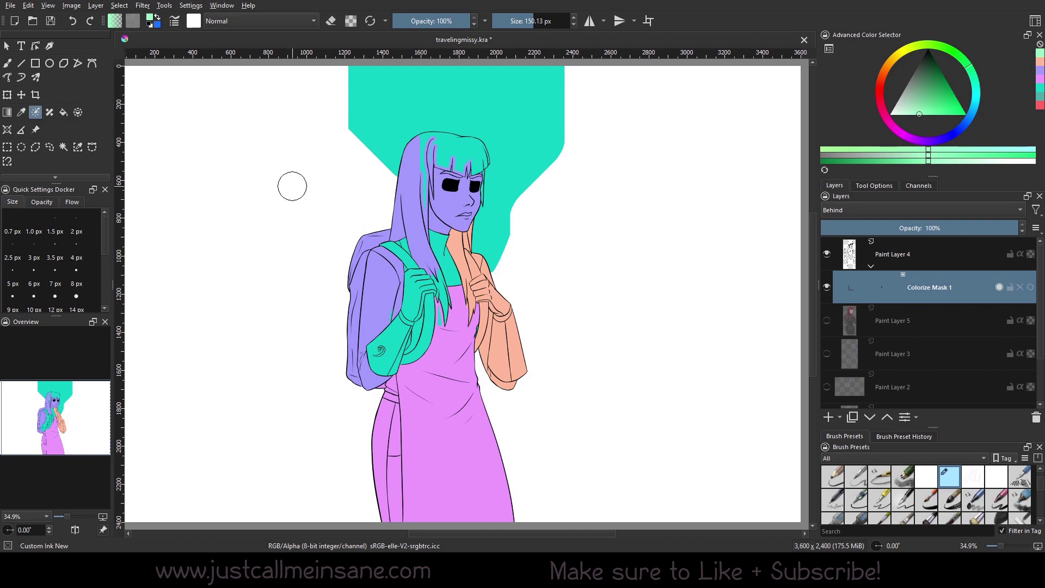
pyautogui.click(891, 186)
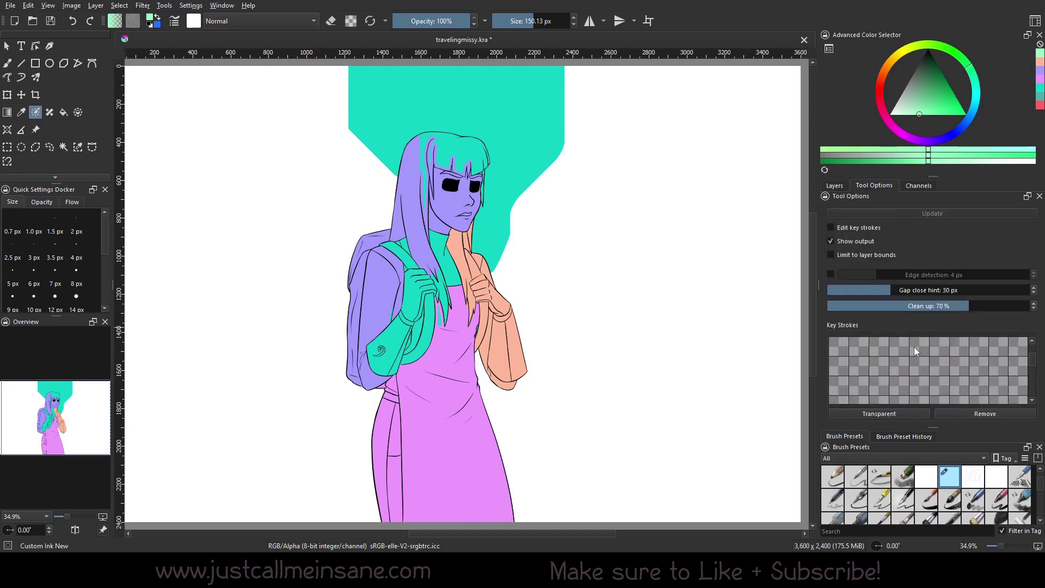
pyautogui.click(917, 349)
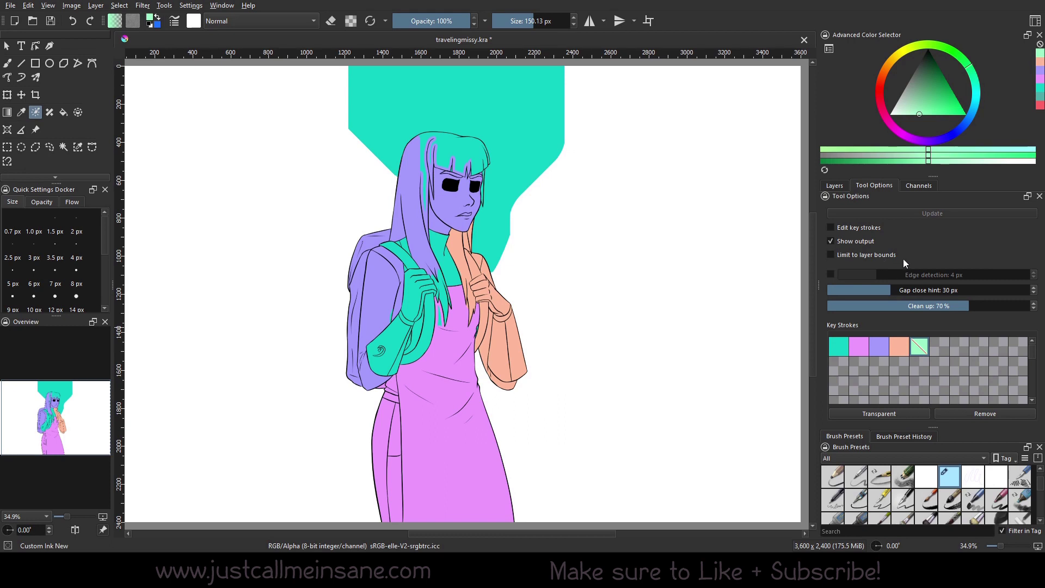
pyautogui.click(835, 185)
pyautogui.rightClick(922, 283)
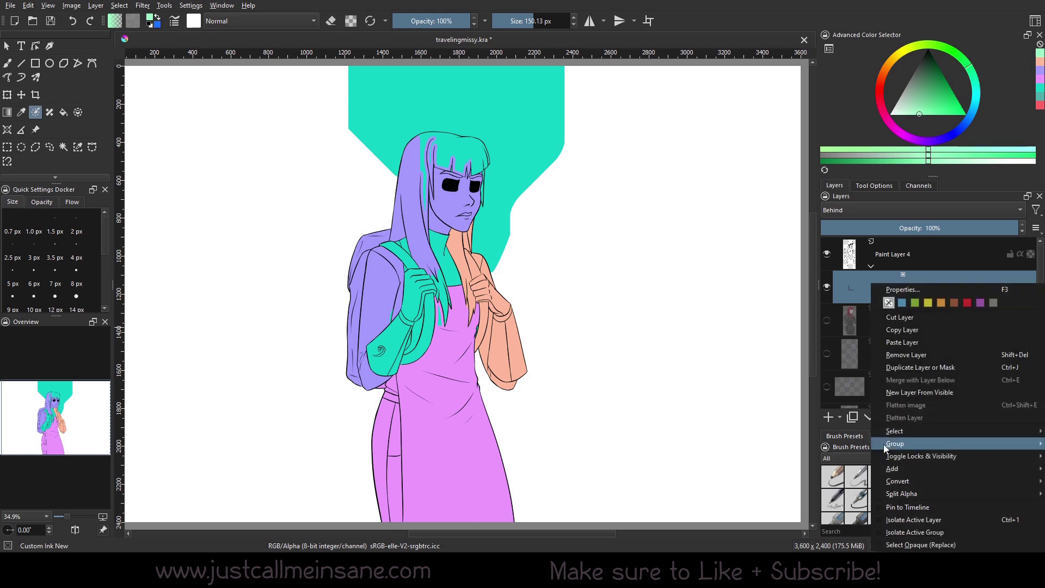
pyautogui.click(939, 276)
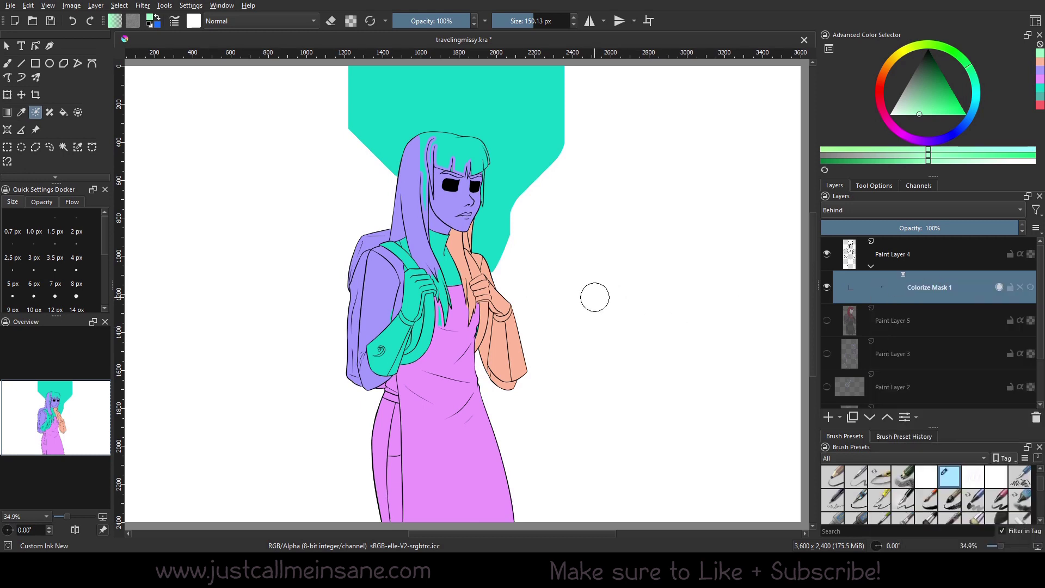
# Toggle Edit key strokes and Show output to compare, then enable Limit to layer bounds
pyautogui.click(887, 188)
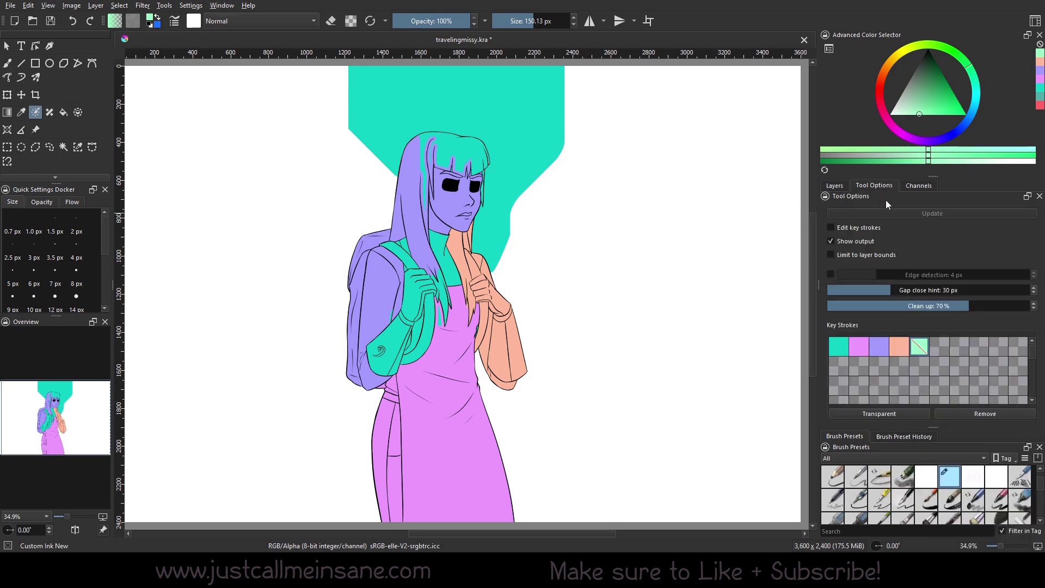
pyautogui.click(854, 230)
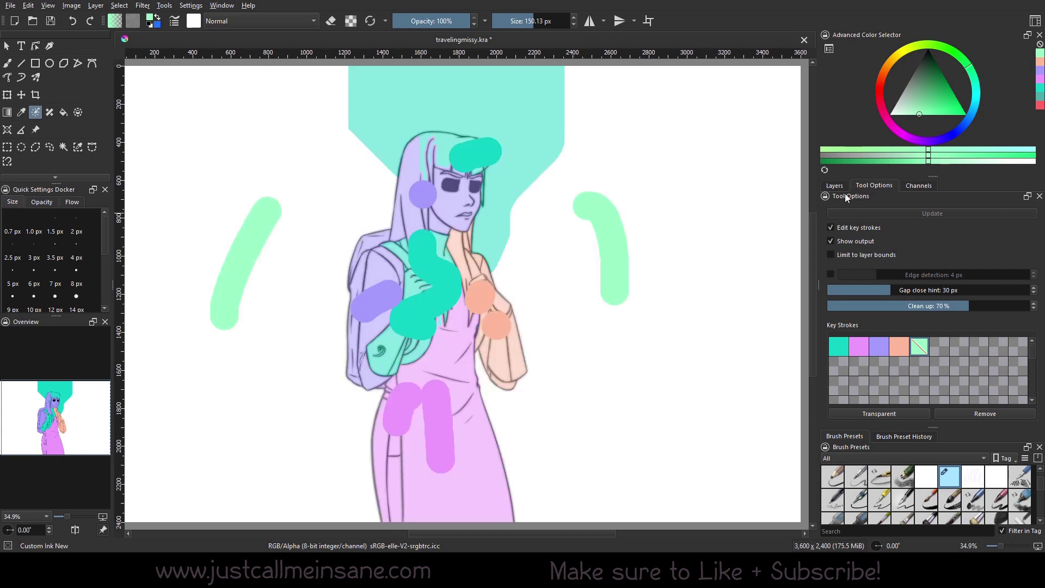
pyautogui.click(851, 230)
pyautogui.click(857, 244)
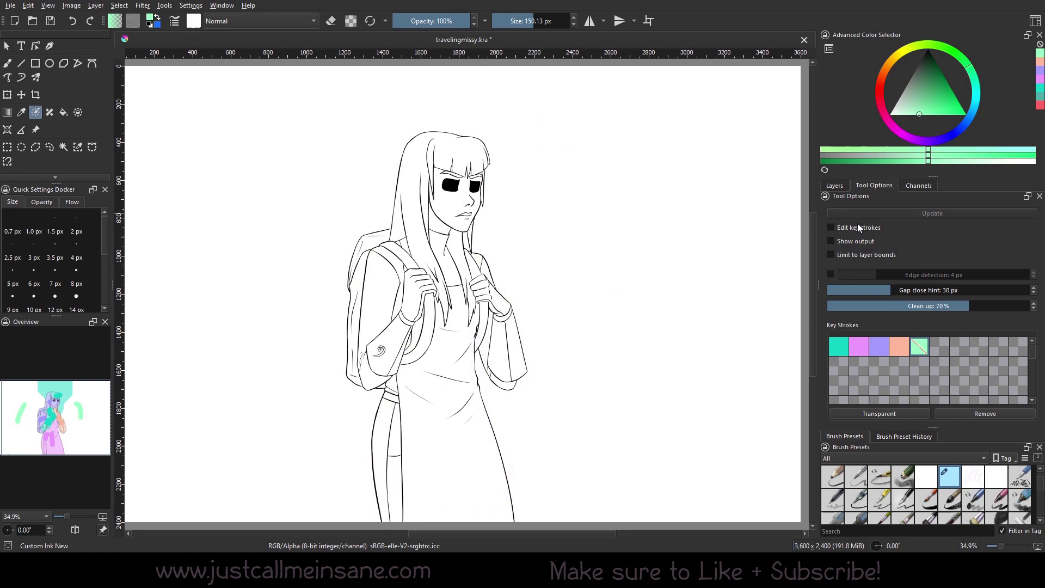
pyautogui.click(849, 241)
pyautogui.click(860, 259)
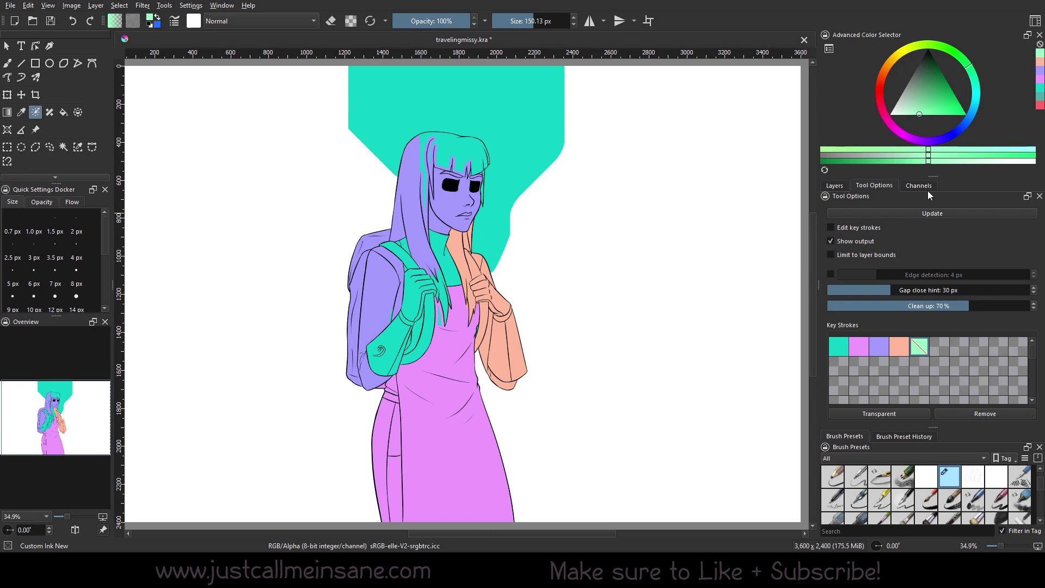
# Convert Colorize Mask 1 to a paint layer, keeping its flat character colours
pyautogui.click(833, 185)
pyautogui.rightClick(952, 287)
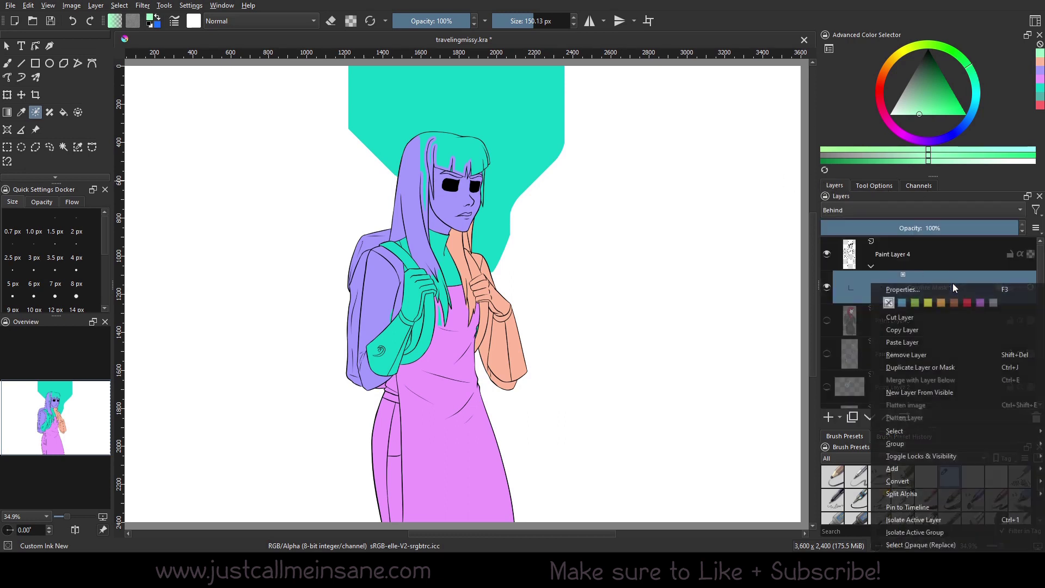
pyautogui.moveTo(931, 479)
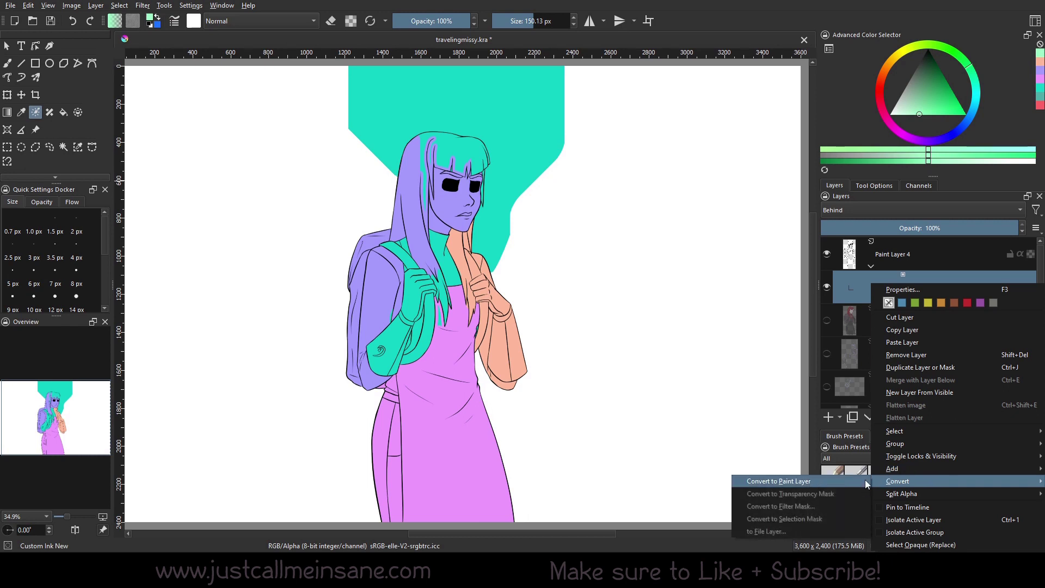
pyautogui.click(1009, 282)
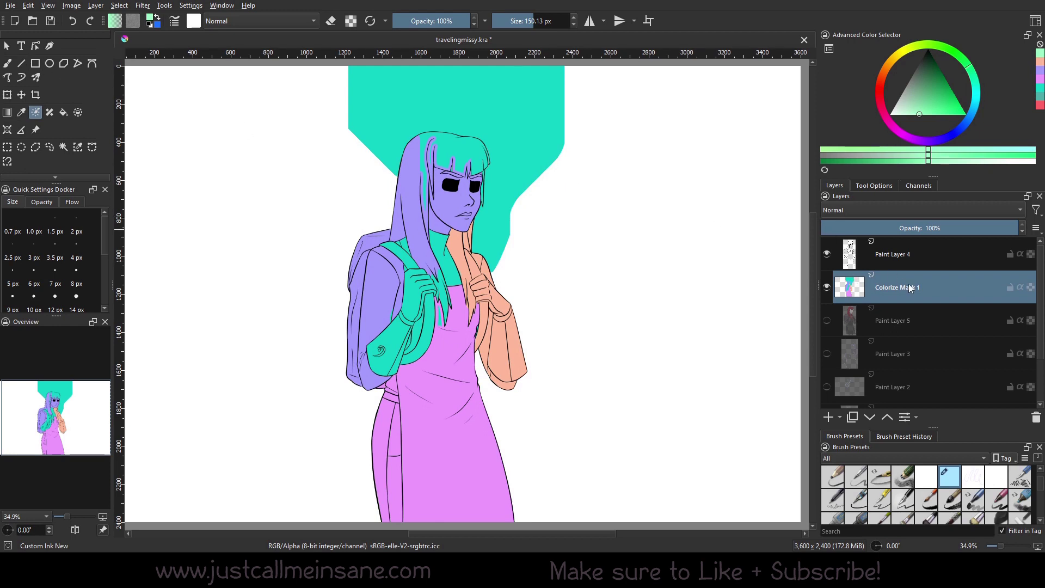
# Select Paint Layer 4 and bring up its Add submenu of masks
pyautogui.moveTo(922, 286)
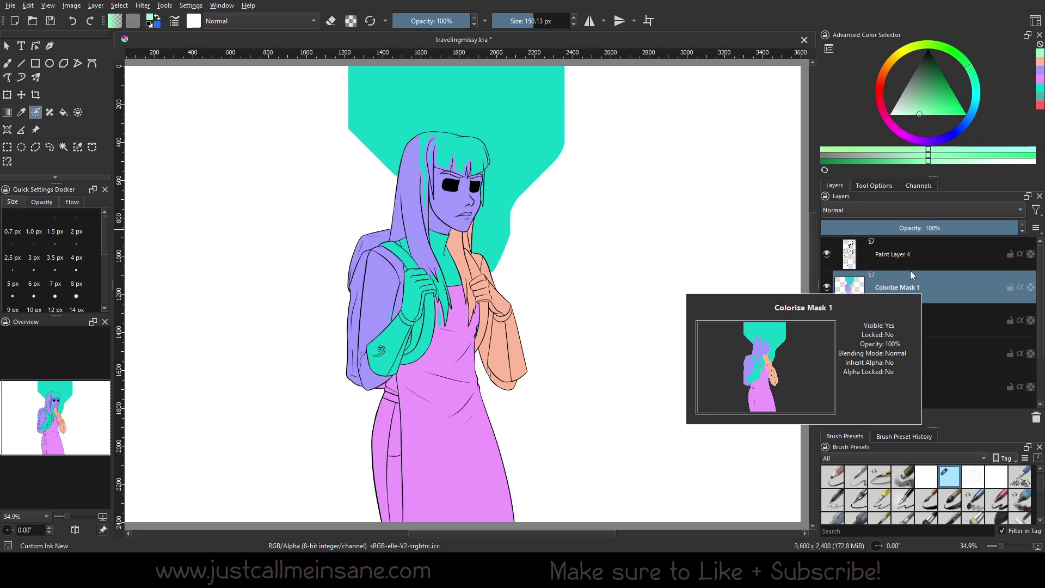
pyautogui.click(909, 253)
pyautogui.rightClick(909, 253)
pyautogui.moveTo(899, 452)
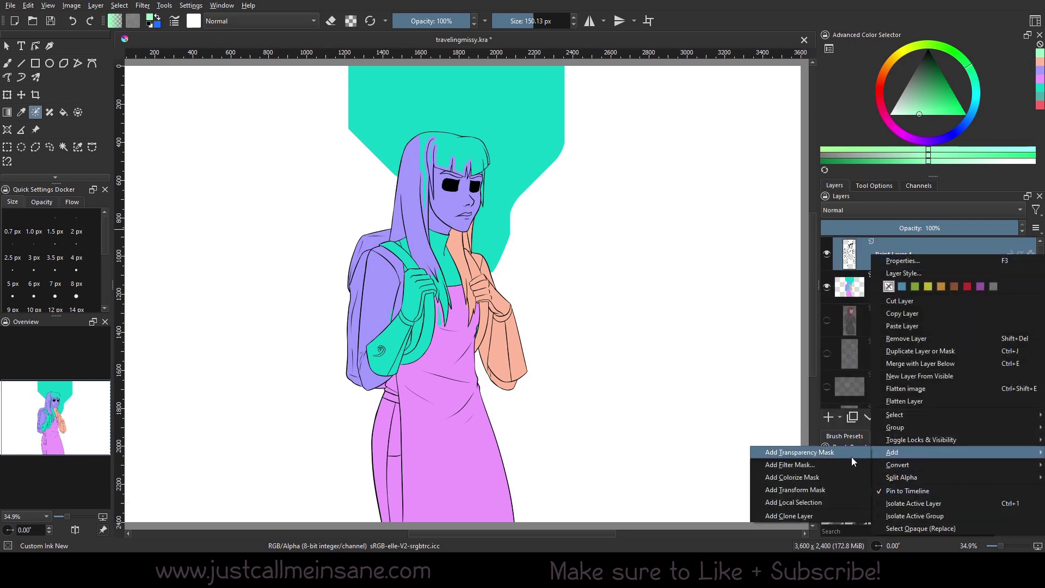